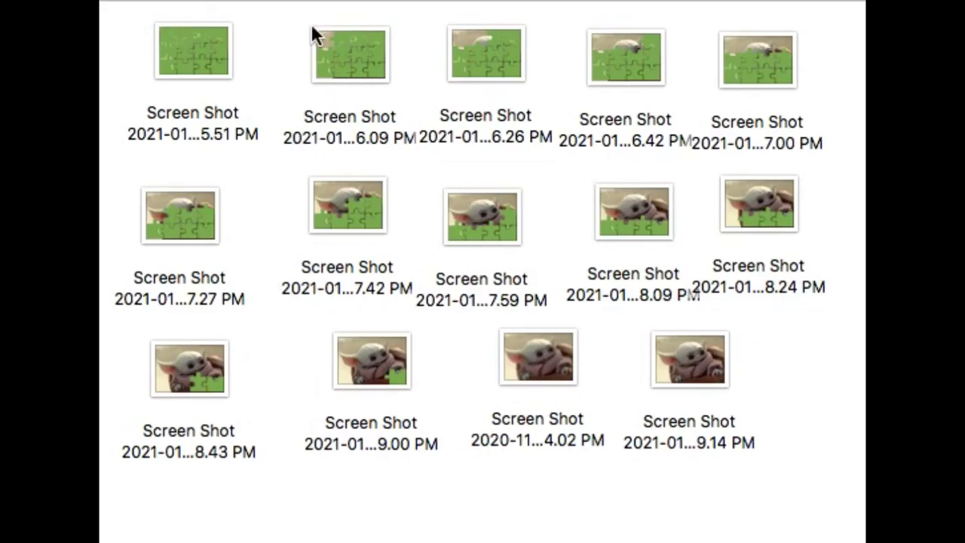
# Look over the fully revealed and fully covered reference screenshots, then clear the selection
pyautogui.click(689, 372)
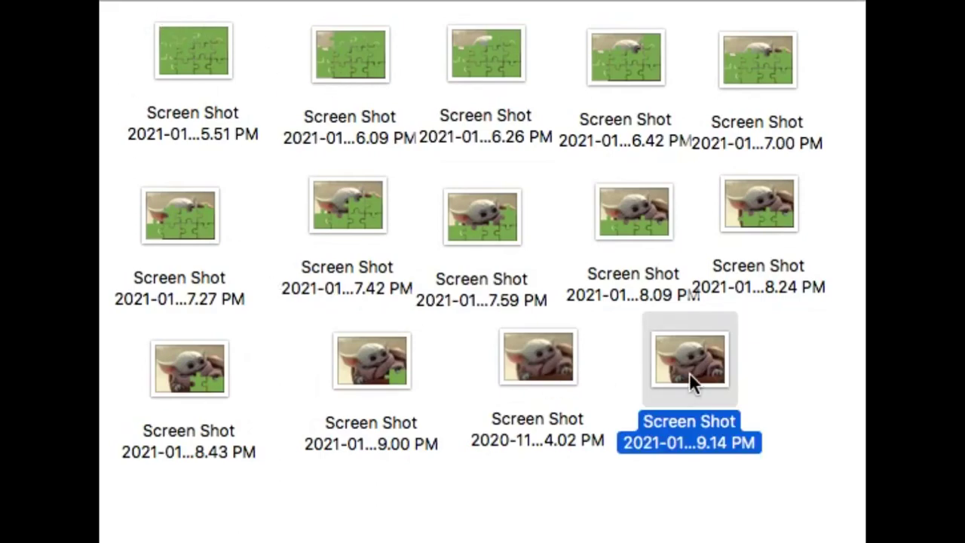
pyautogui.click(814, 380)
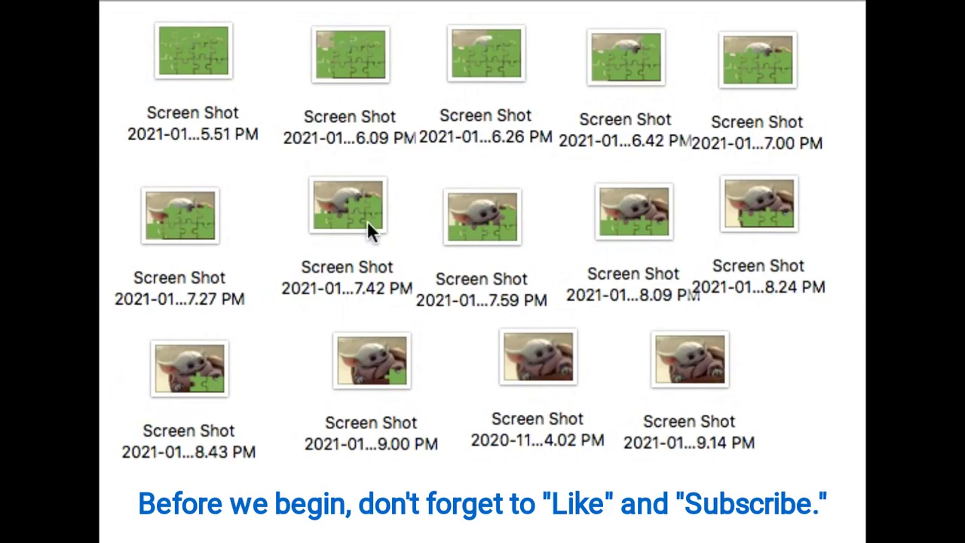
pyautogui.click(193, 52)
pyautogui.click(233, 83)
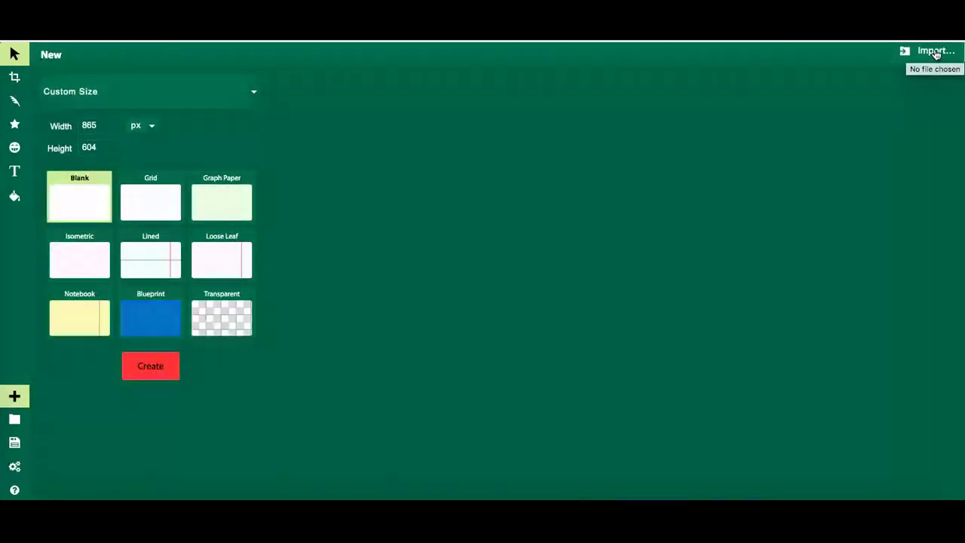
# Import the Avengers image as a new canvas and leave it deselected
pyautogui.click(936, 53)
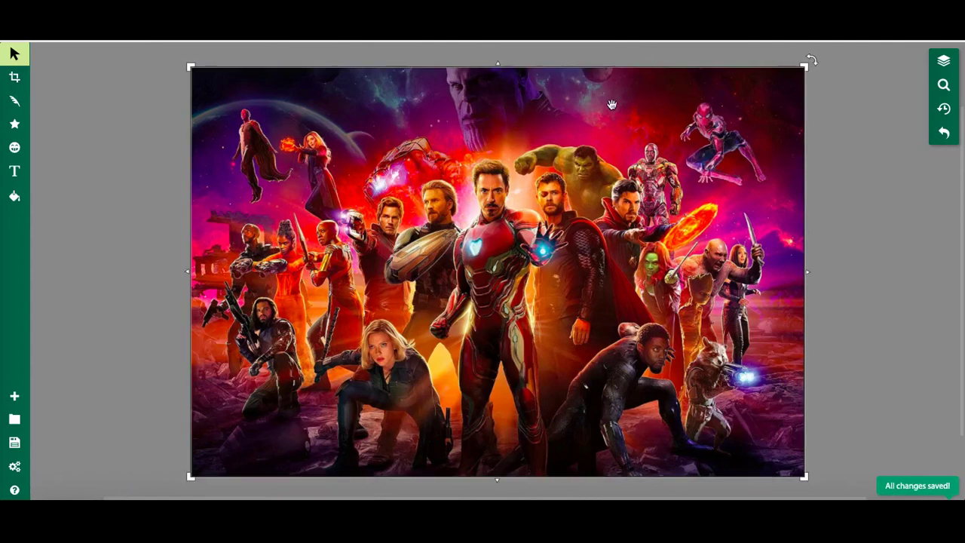
pyautogui.click(880, 320)
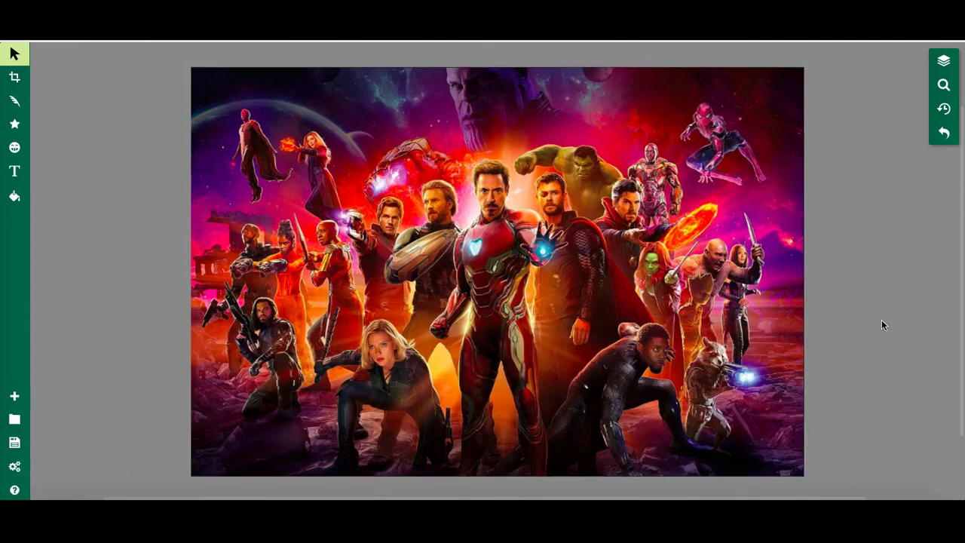
pyautogui.click(787, 285)
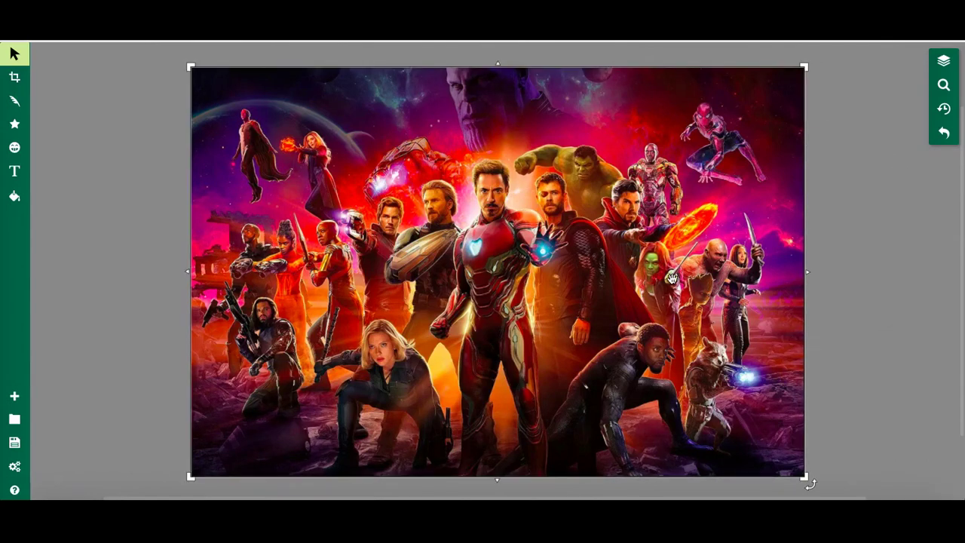
pyautogui.click(873, 280)
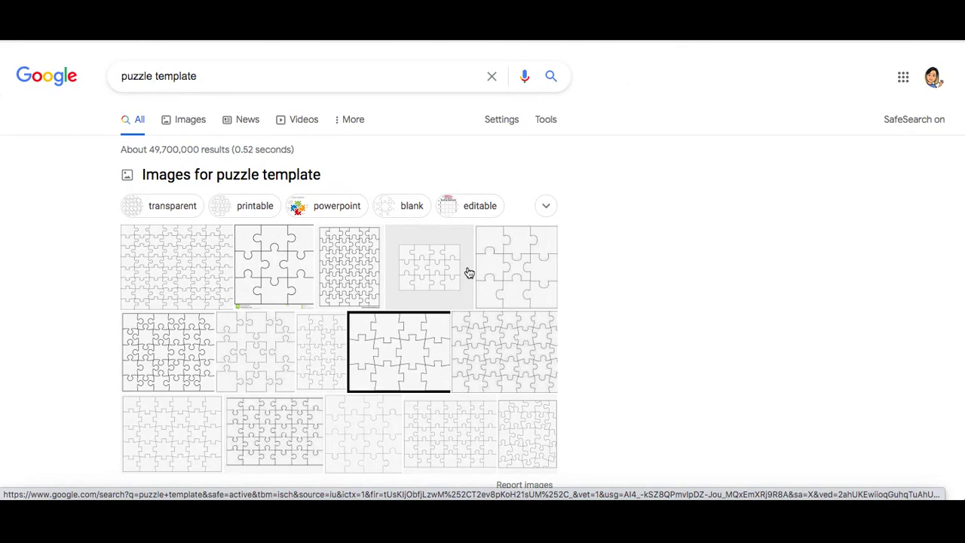
# Preview the blank 12-piece jigsaw from 'puzzle template' image results and capture it with Cmd+Shift+4
pyautogui.click(469, 272)
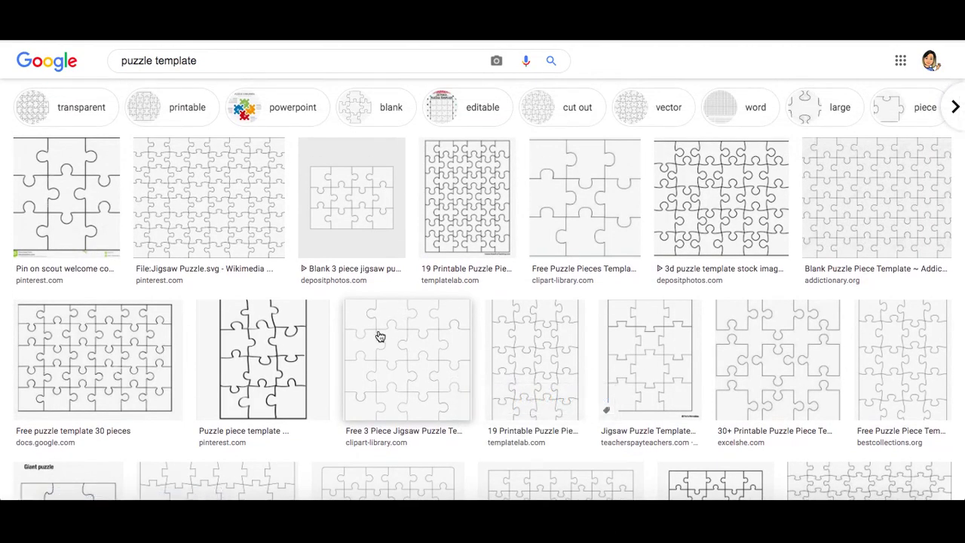
pyautogui.scroll(-2, 340, 401)
pyautogui.click(351, 102)
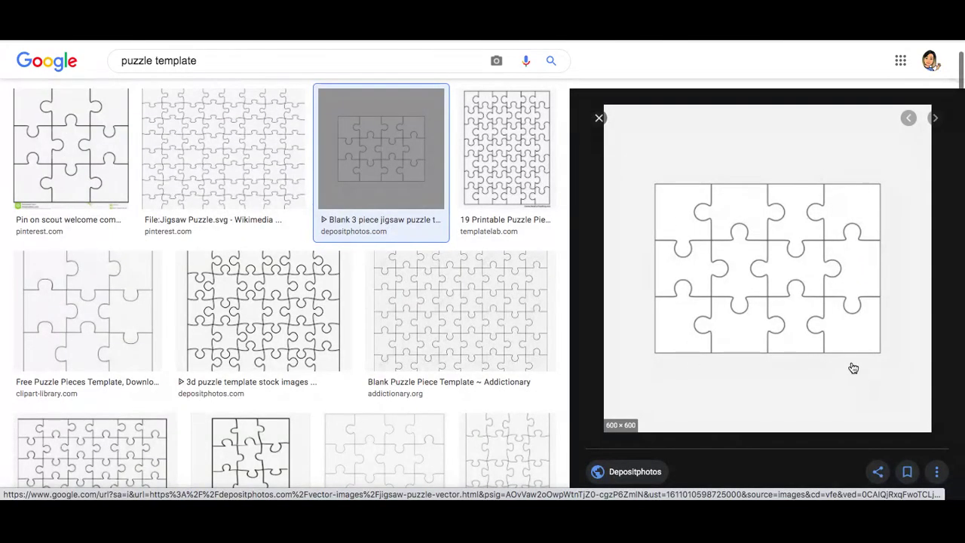
pyautogui.press('super+shift+4')
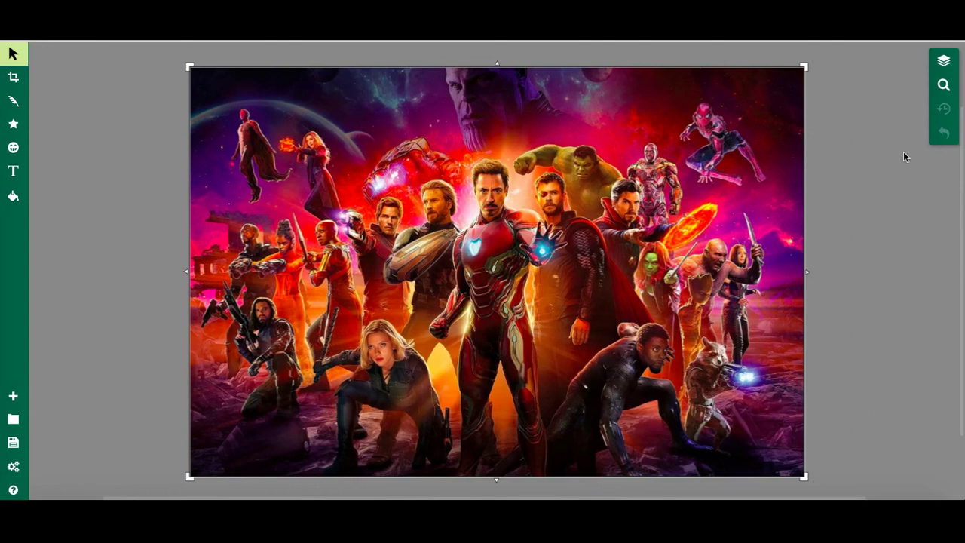
# Add the captured jigsaw screenshot to the canvas as a clipart layer and select it
pyautogui.click(943, 62)
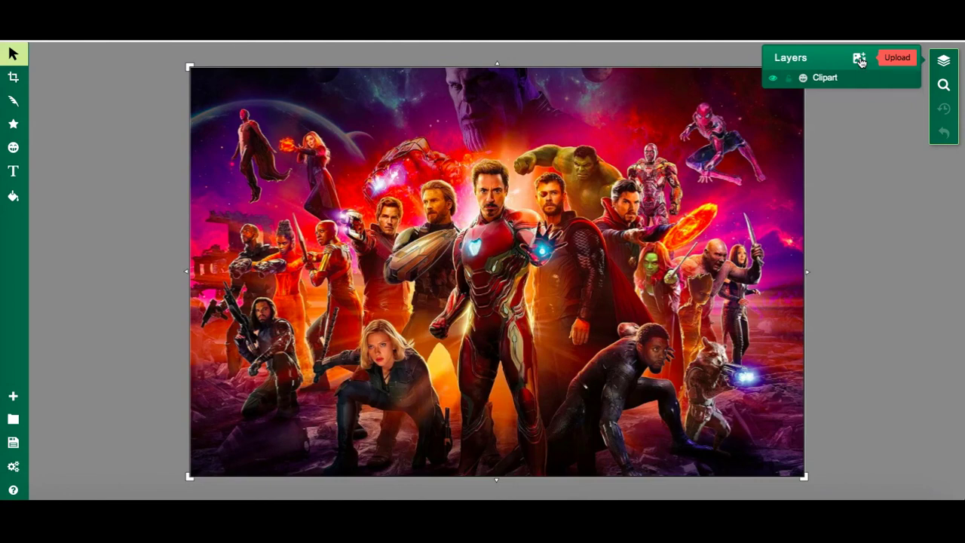
pyautogui.click(859, 60)
pyautogui.click(738, 286)
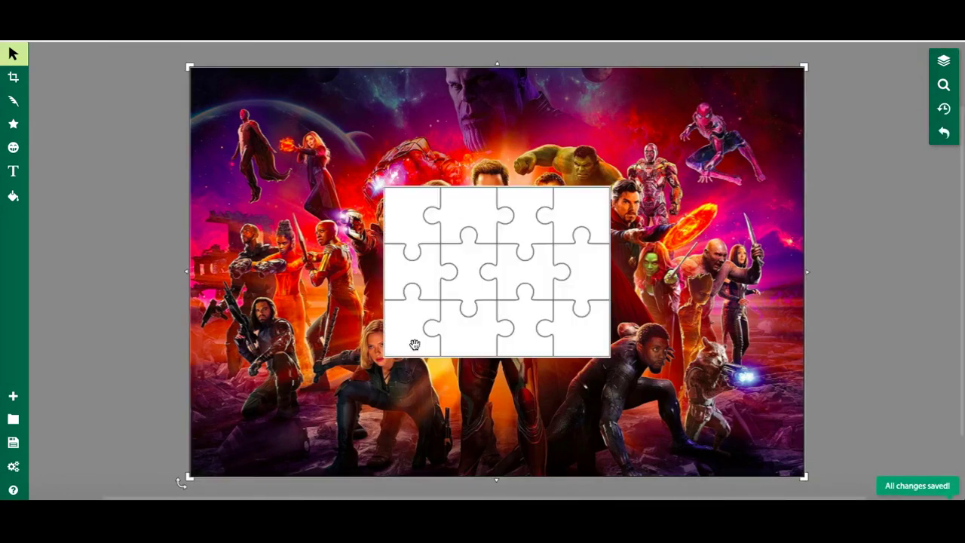
pyautogui.click(520, 271)
# Move the jigsaw to the poster's top-left corner, then enlarge and widen it to cover the image
pyautogui.moveTo(520, 271); pyautogui.dragTo(328, 153)
pyautogui.moveTo(417, 239); pyautogui.dragTo(732, 336)
pyautogui.moveTo(732, 272); pyautogui.dragTo(812, 272)
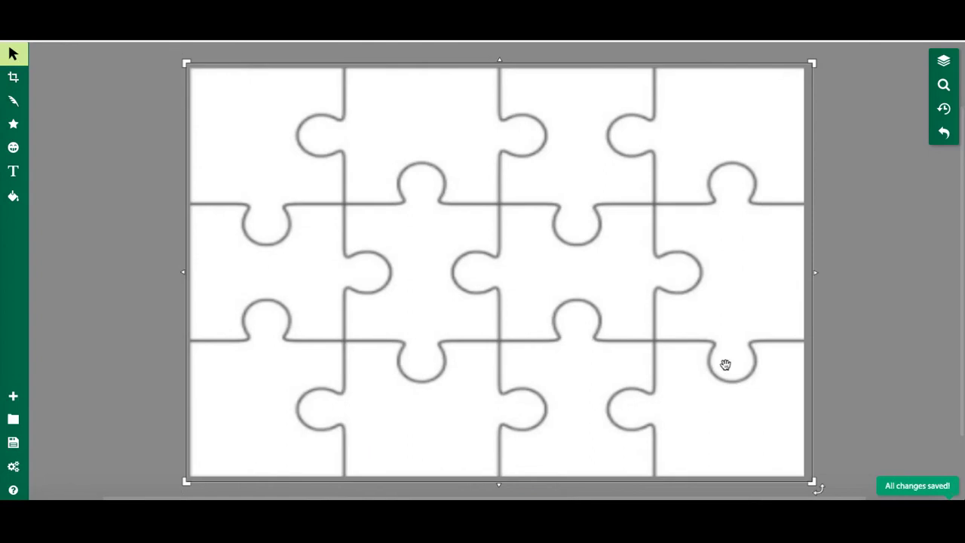
pyautogui.click(889, 329)
pyautogui.click(458, 315)
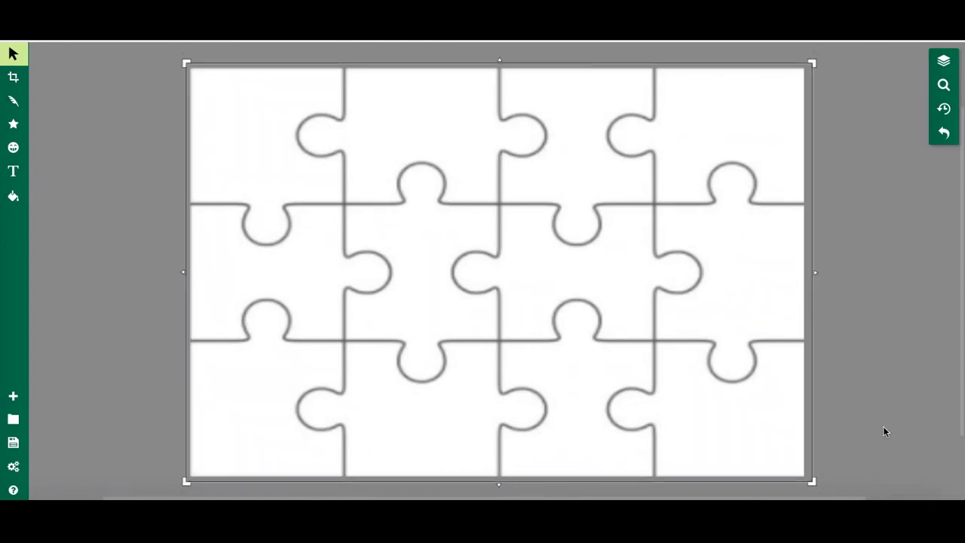
# Deselect the jigsaw and switch the Fill tool to Pixel Fill
pyautogui.click(876, 375)
pyautogui.click(694, 338)
pyautogui.click(101, 234)
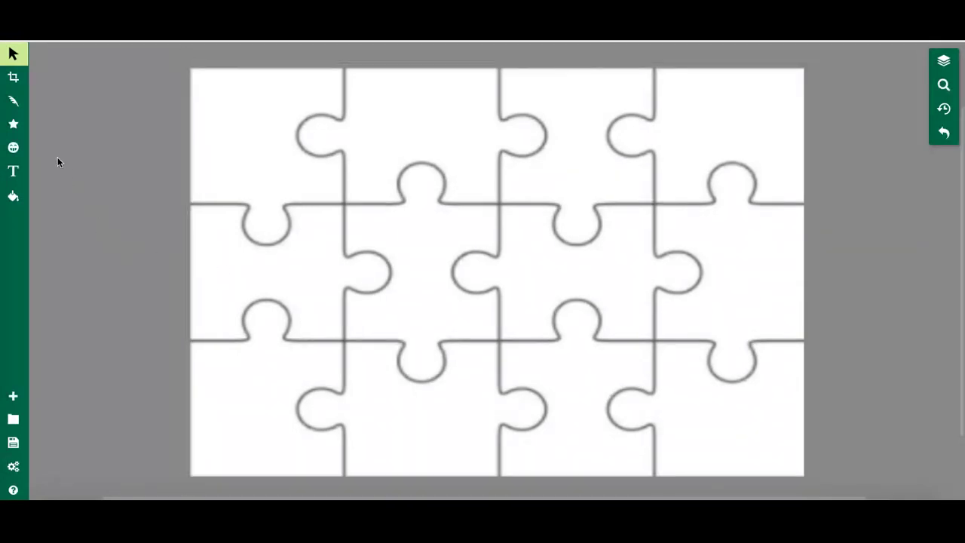
pyautogui.click(11, 198)
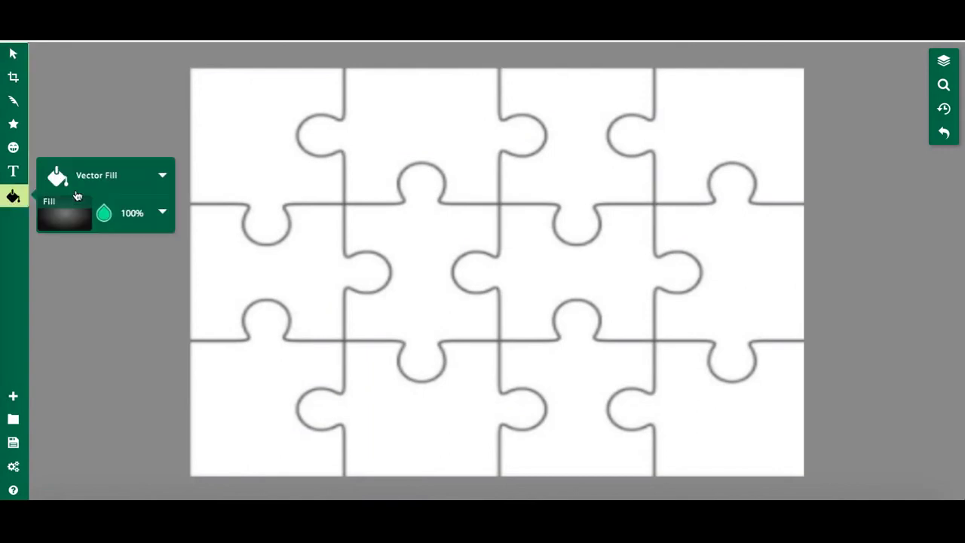
pyautogui.click(163, 176)
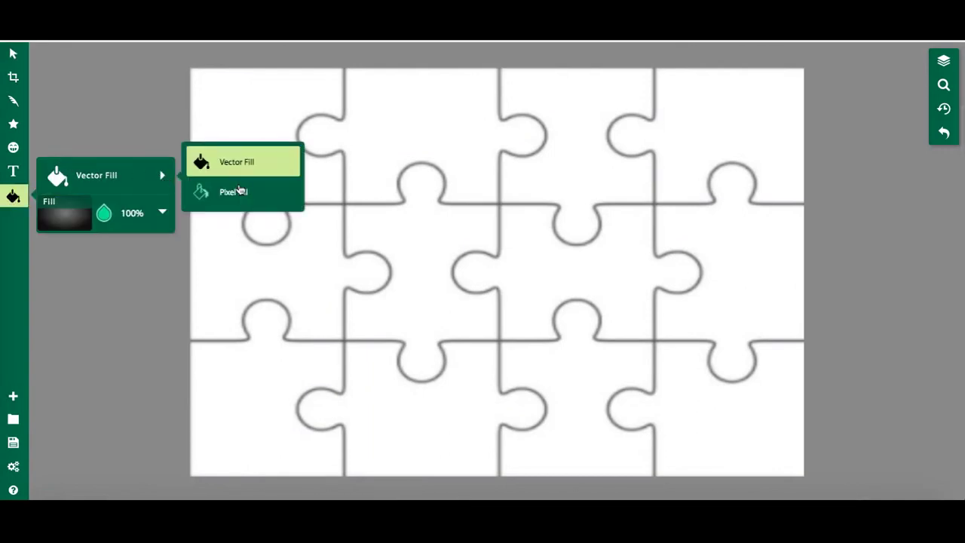
pyautogui.click(235, 191)
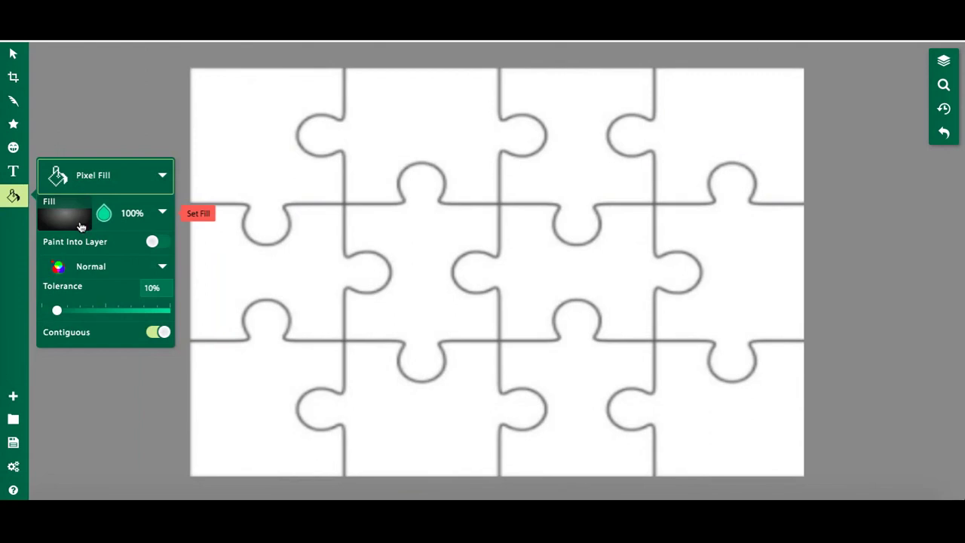
# Set the fill to the teal floral pattern and toggle Paint Into Layer
pyautogui.click(162, 215)
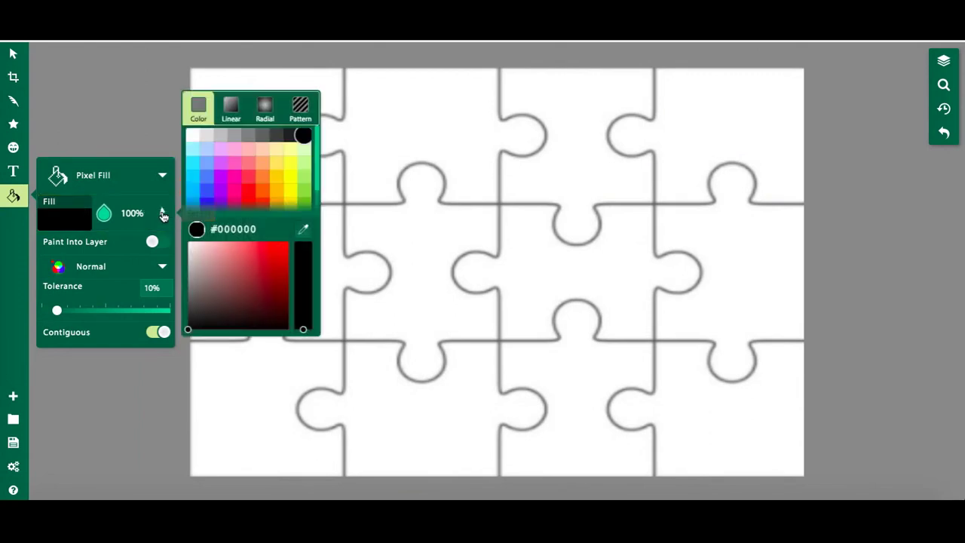
pyautogui.click(300, 115)
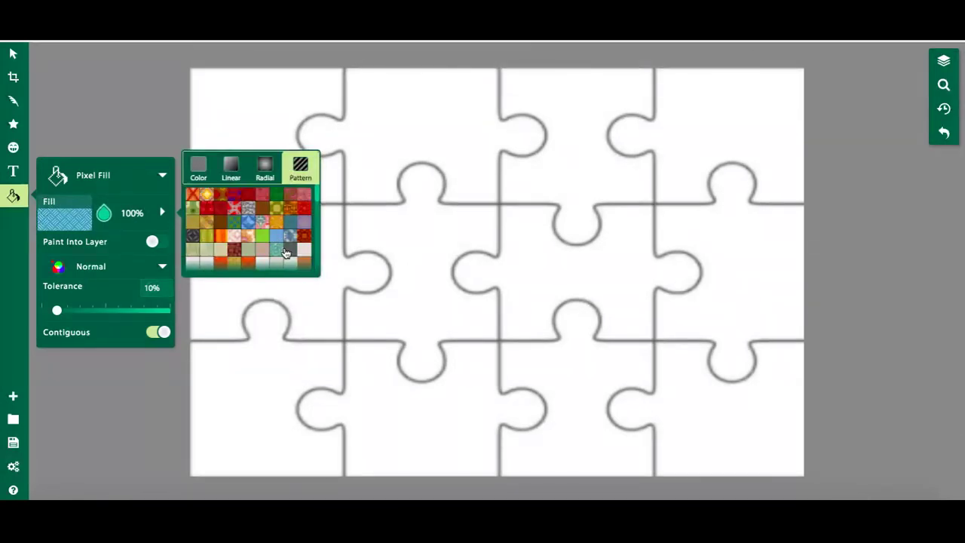
pyautogui.scroll(-2, 283, 245)
pyautogui.click(284, 249)
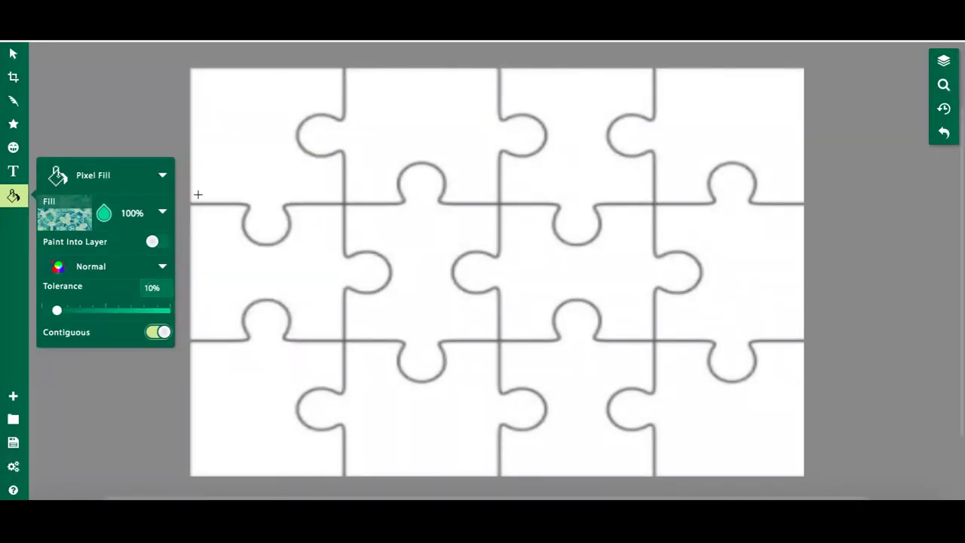
pyautogui.click(160, 244)
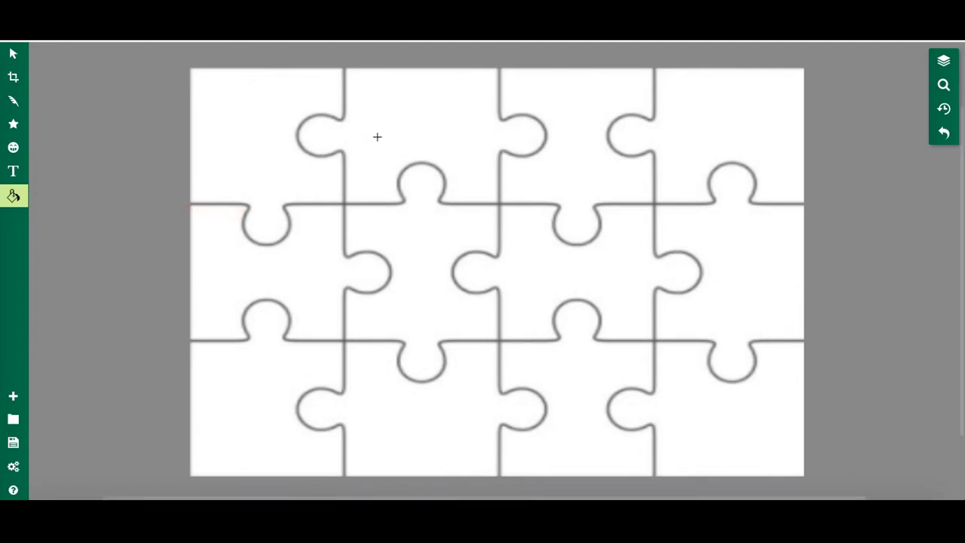
# Pattern-fill the white jigsaw pieces, from the top-left piece through the last one at bottom right
pyautogui.click(259, 155)
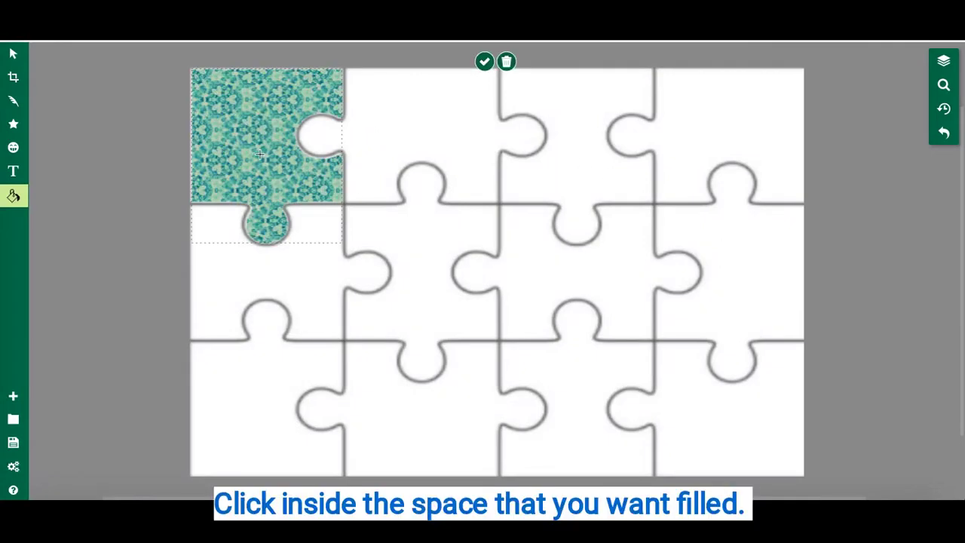
pyautogui.click(415, 132)
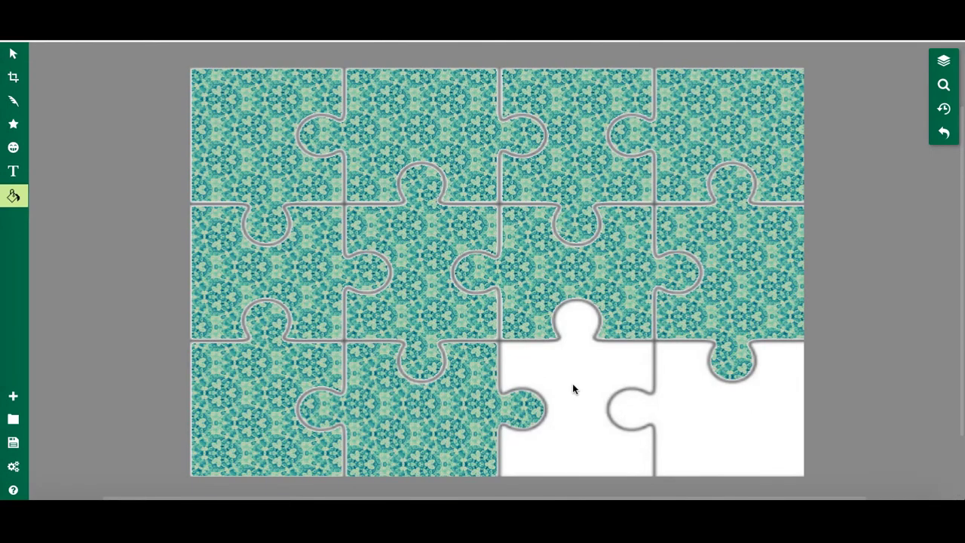
pyautogui.click(572, 385)
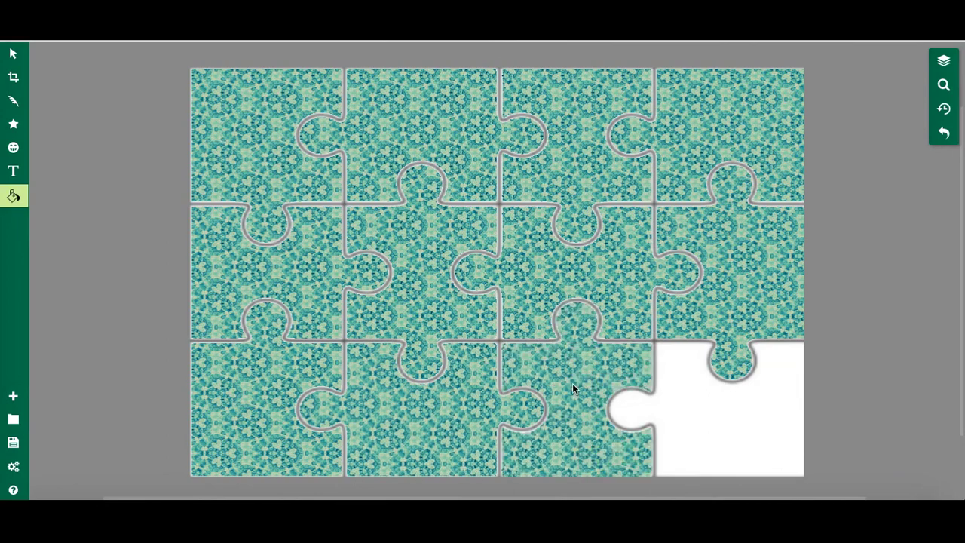
pyautogui.click(696, 402)
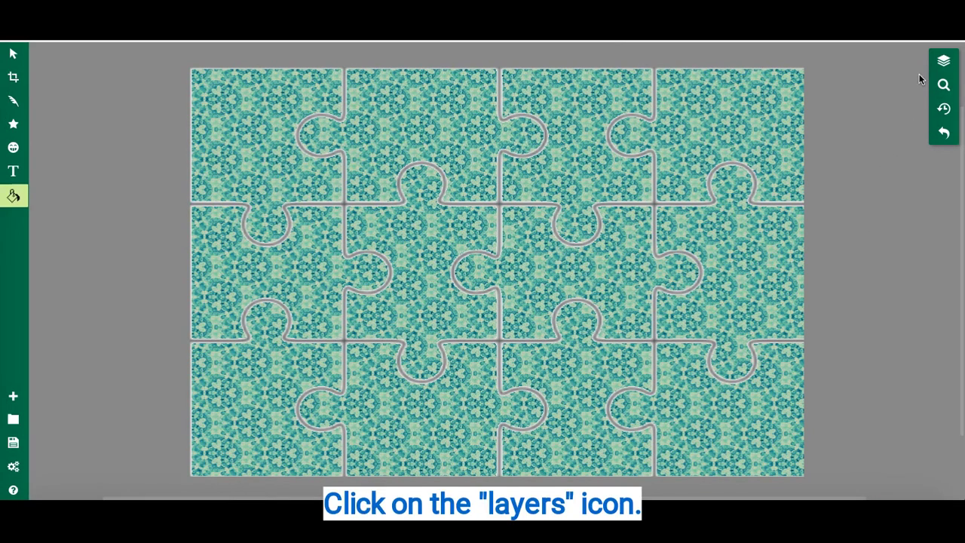
# Turn off visibility of the first Clipart layer, the grey jigsaw outline, in Layers
pyautogui.click(943, 60)
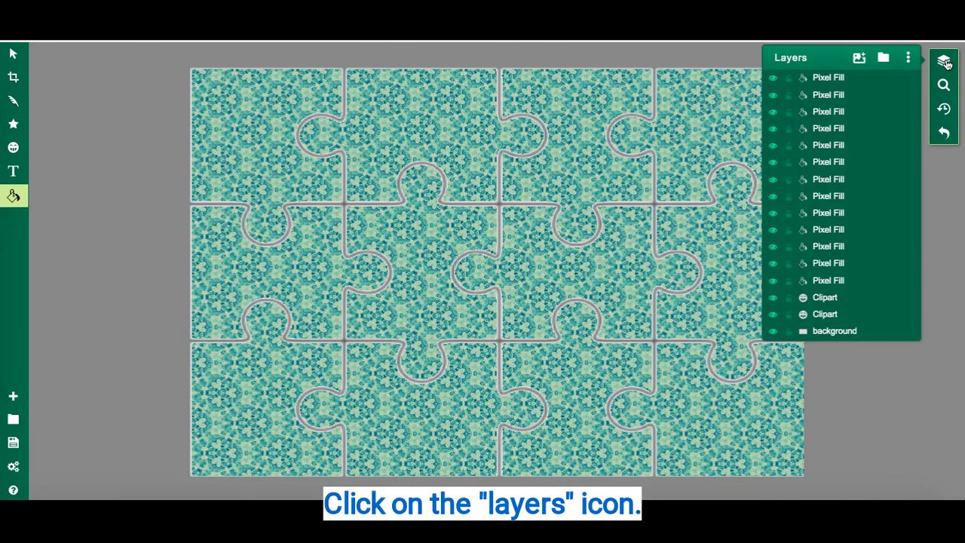
pyautogui.click(774, 298)
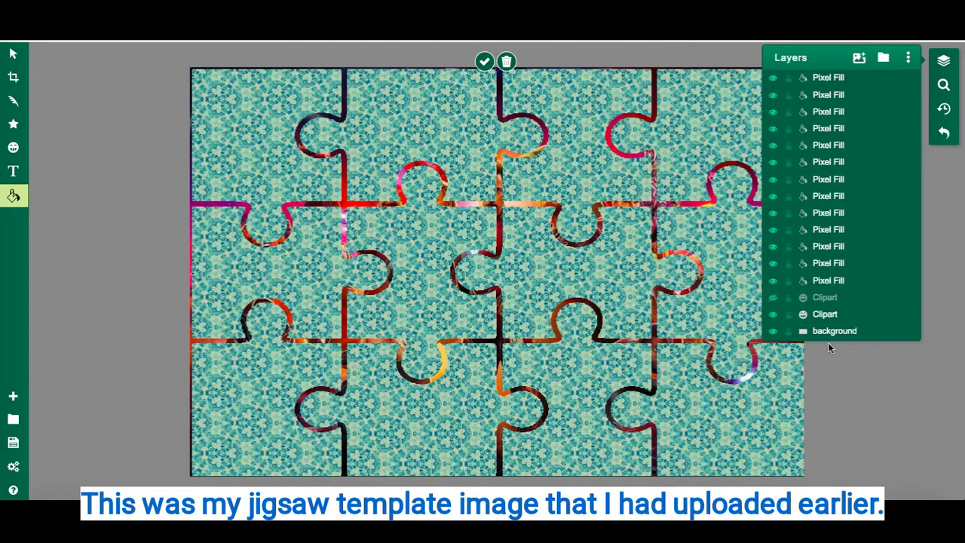
pyautogui.click(943, 61)
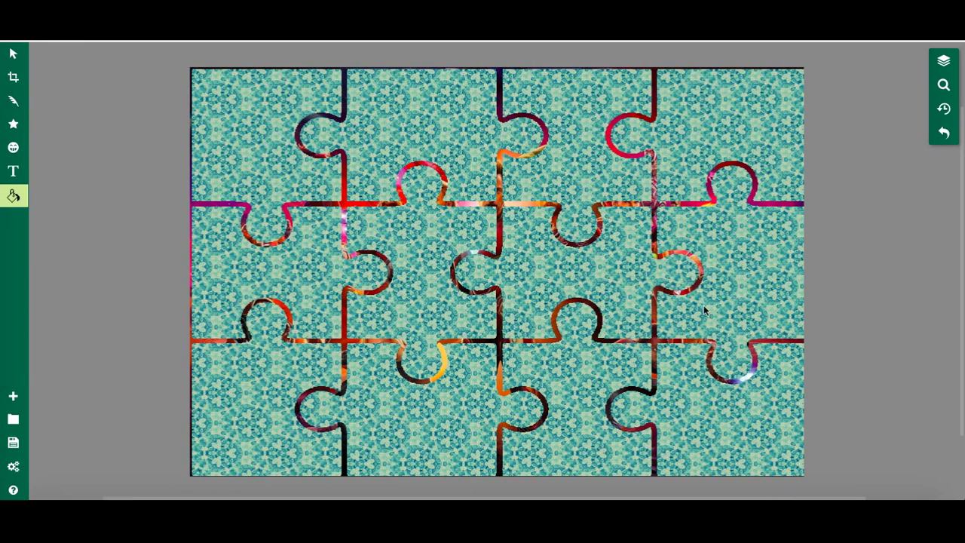
# Hide the last Pixel Fill layer, uncovering the Avengers poster in the top-left piece
pyautogui.click(943, 60)
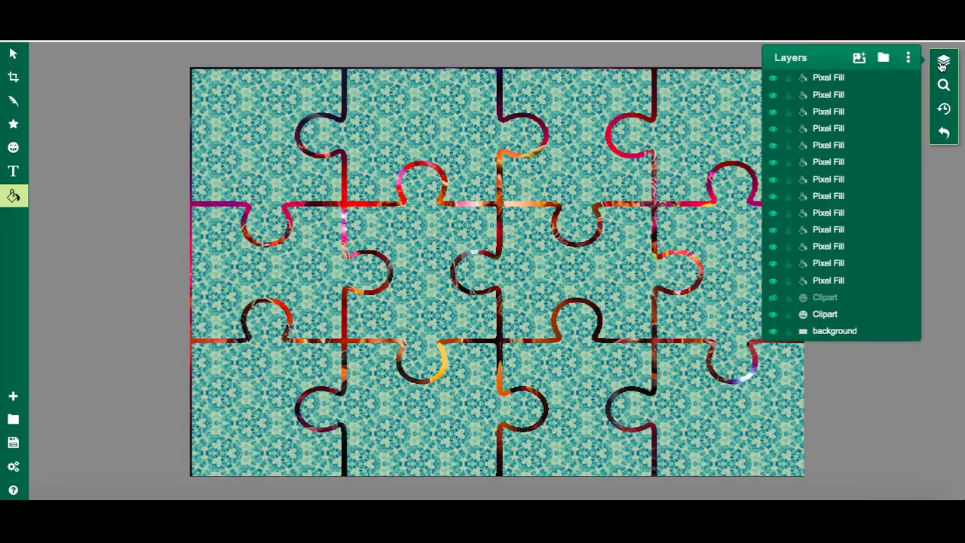
pyautogui.click(773, 280)
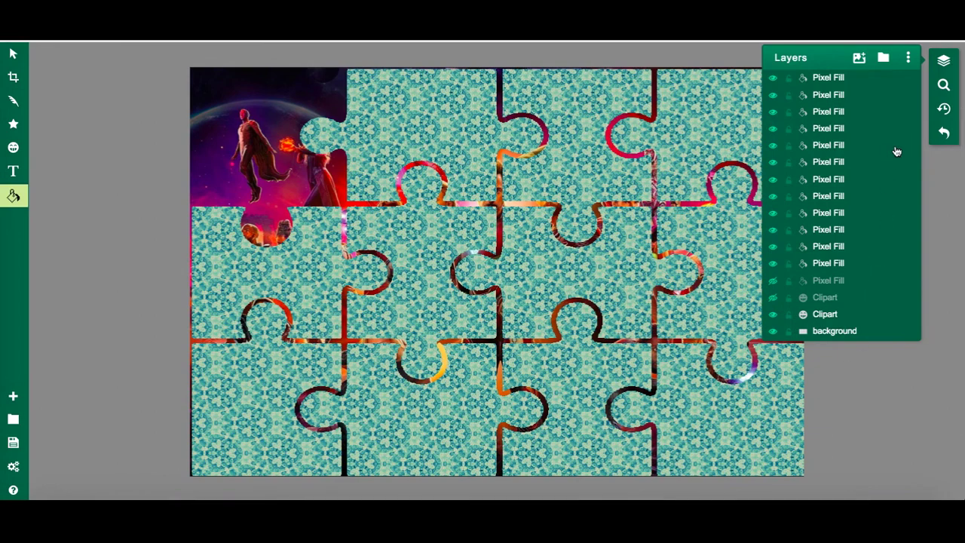
pyautogui.click(772, 280)
pyautogui.click(772, 280)
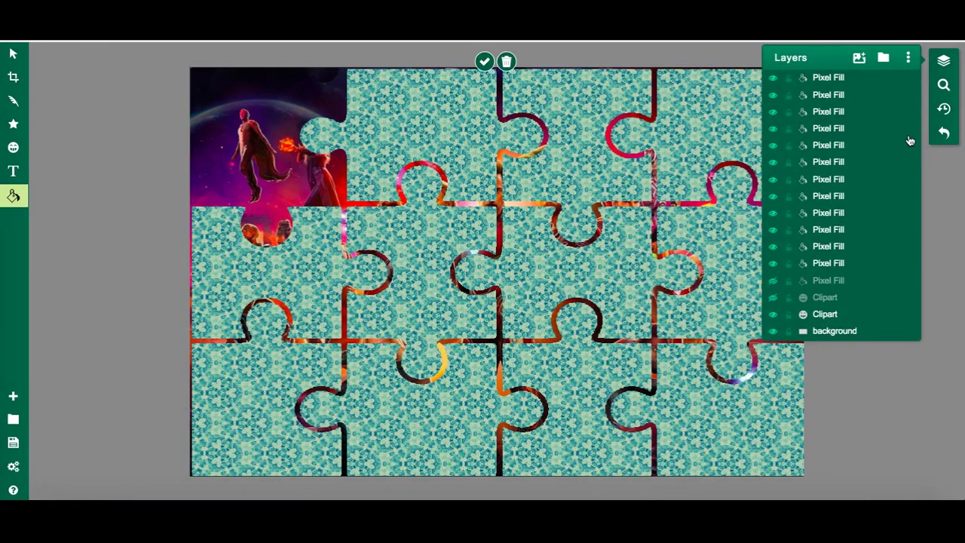
pyautogui.click(943, 60)
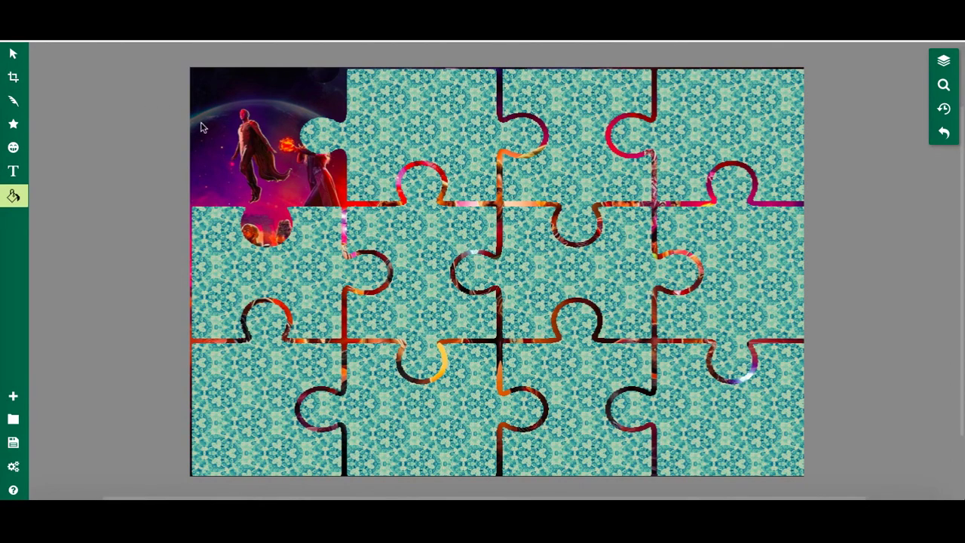